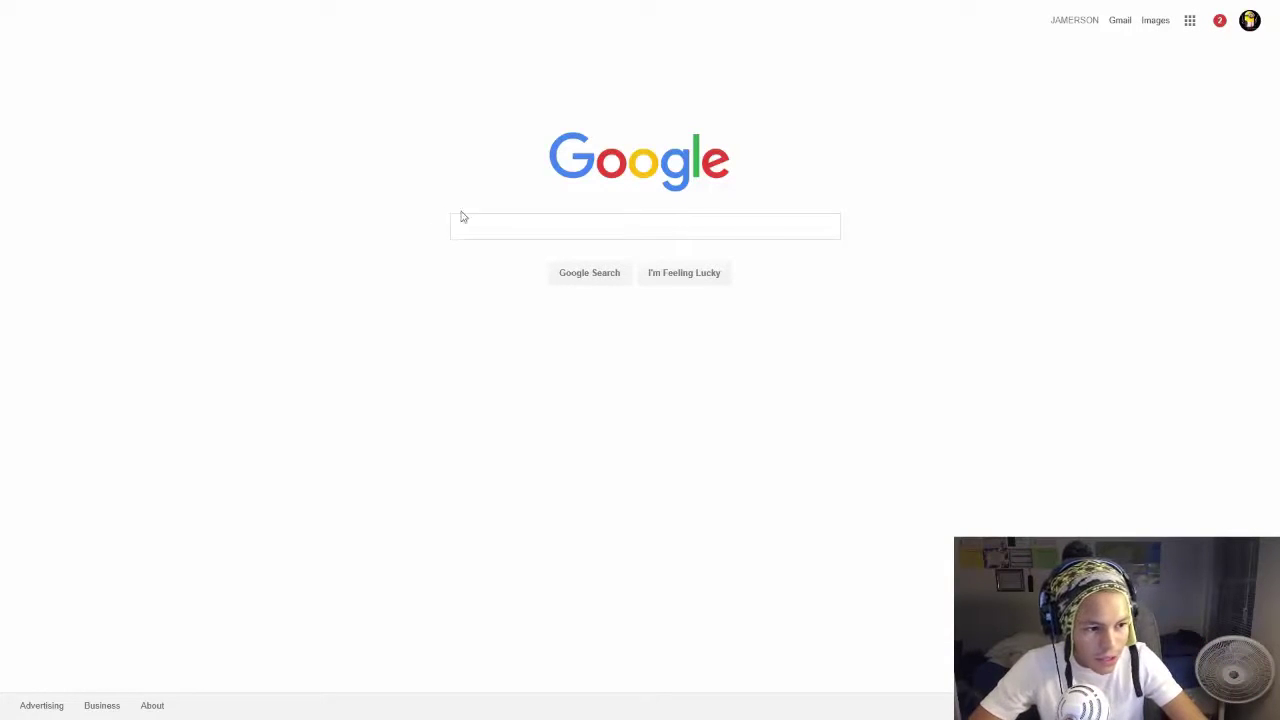
Search Google for 'stream warrior' and dismiss the suggestions dropdown
click(495, 226)
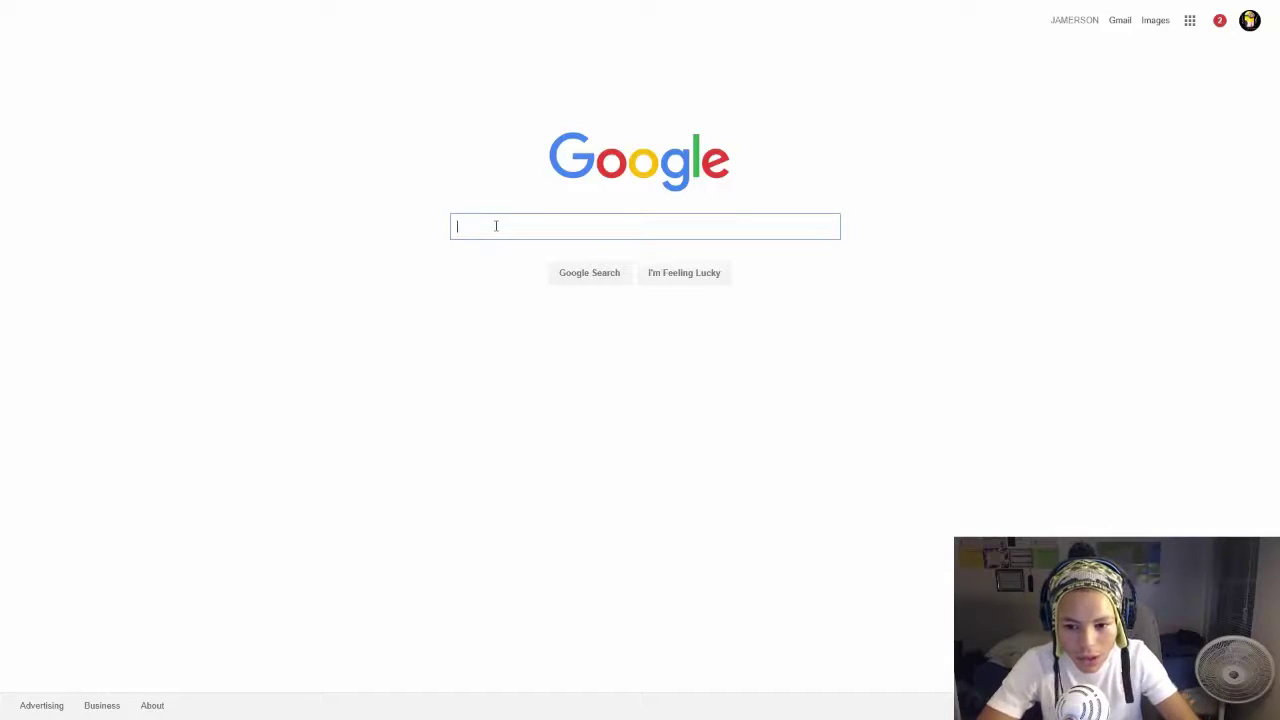
text(stre)
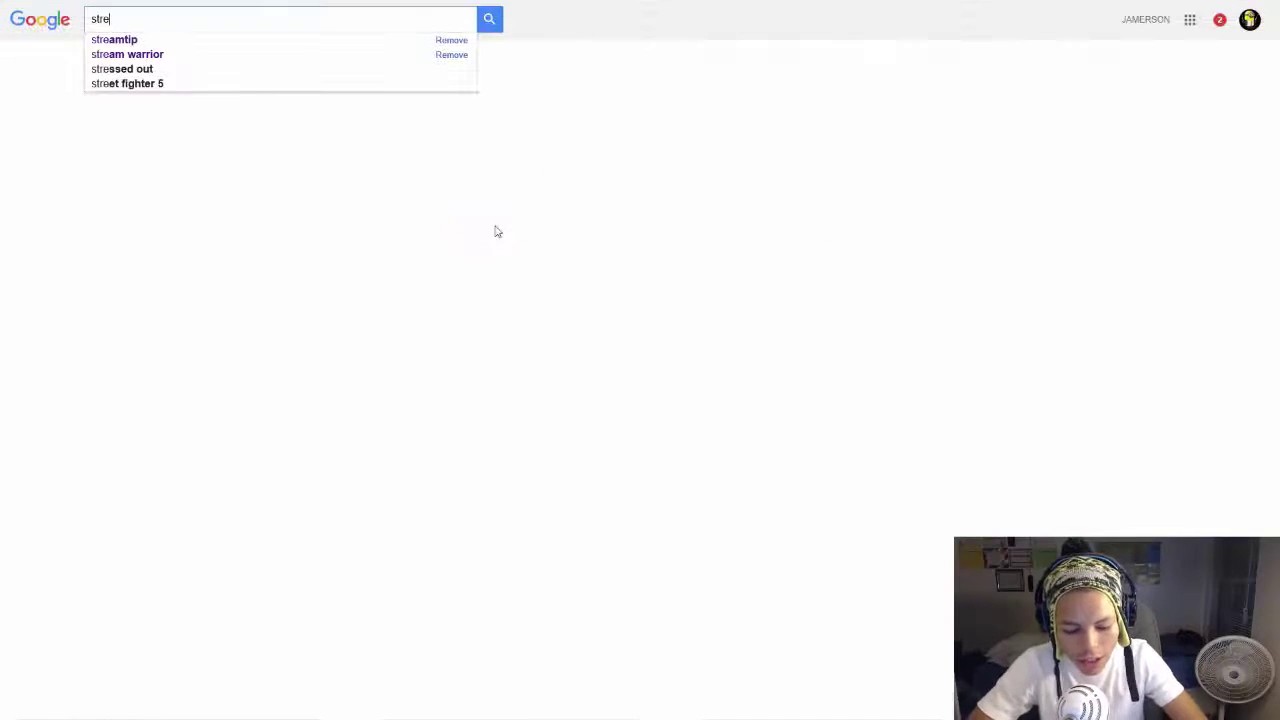
text(am)
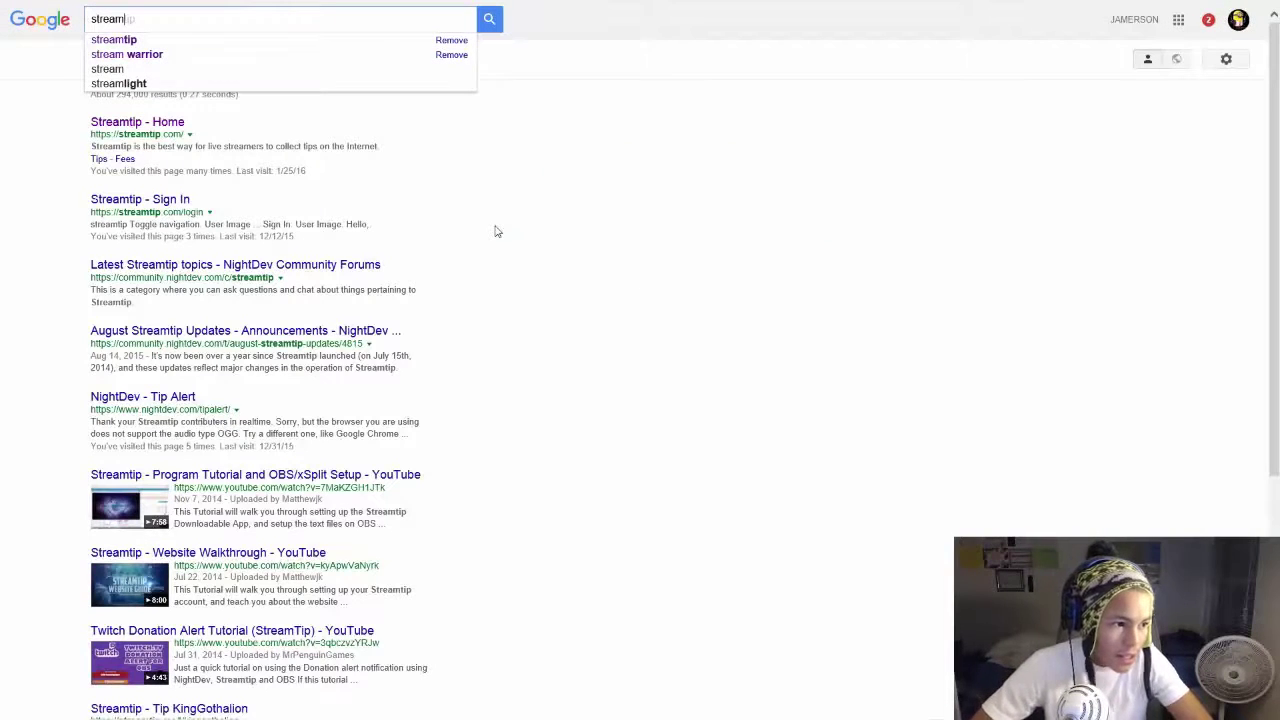
text( warrior)
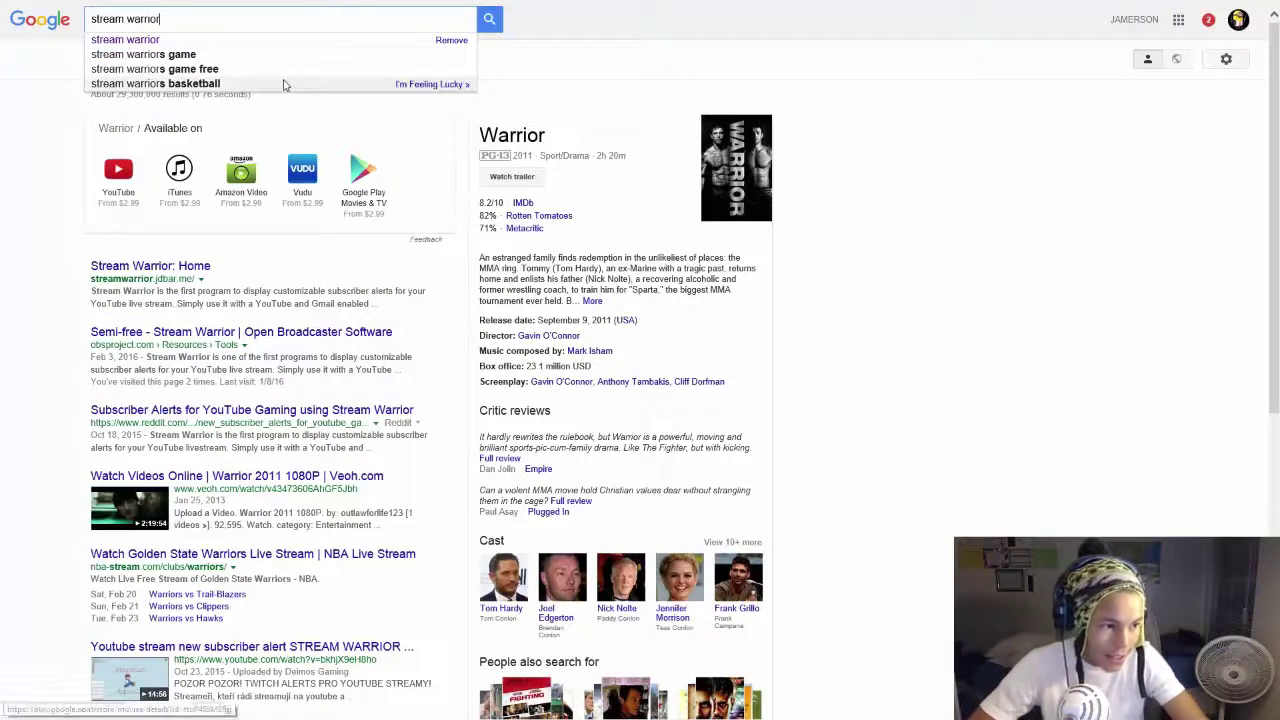
click(201, 44)
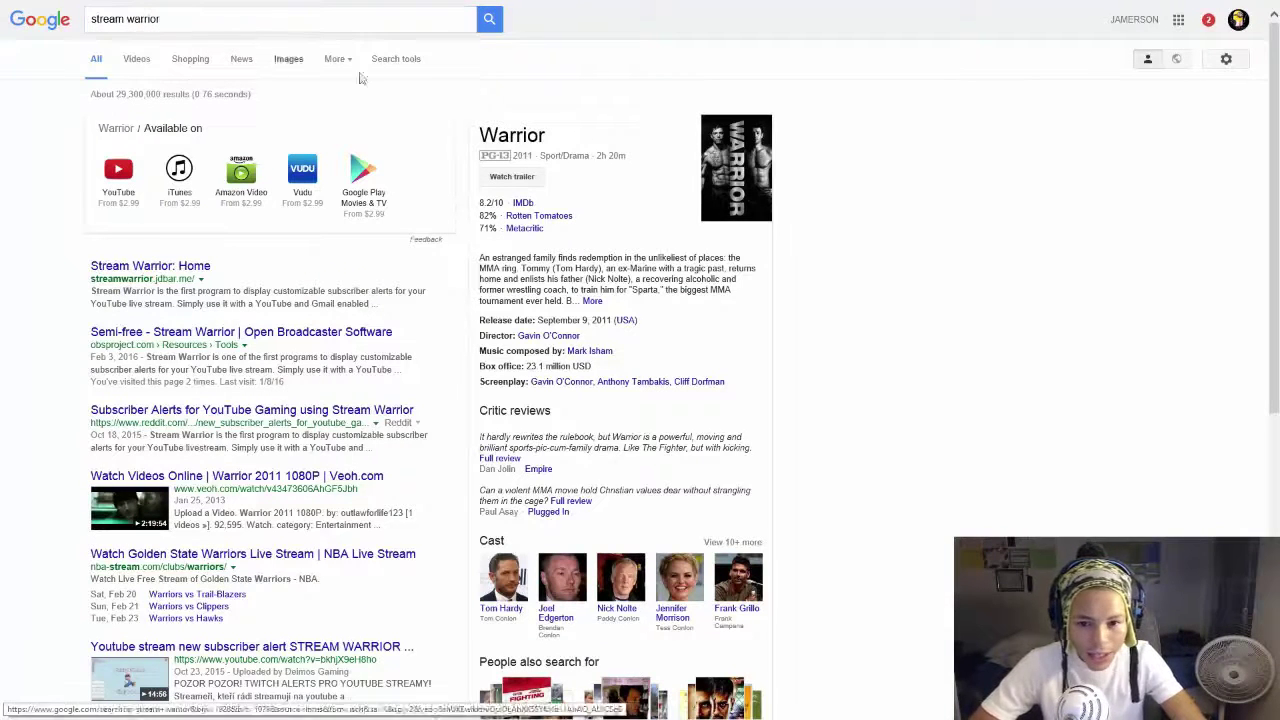
Open the 'Stream Warrior: Home' result, browse its Features and FAQ, and return to the top
click(124, 267)
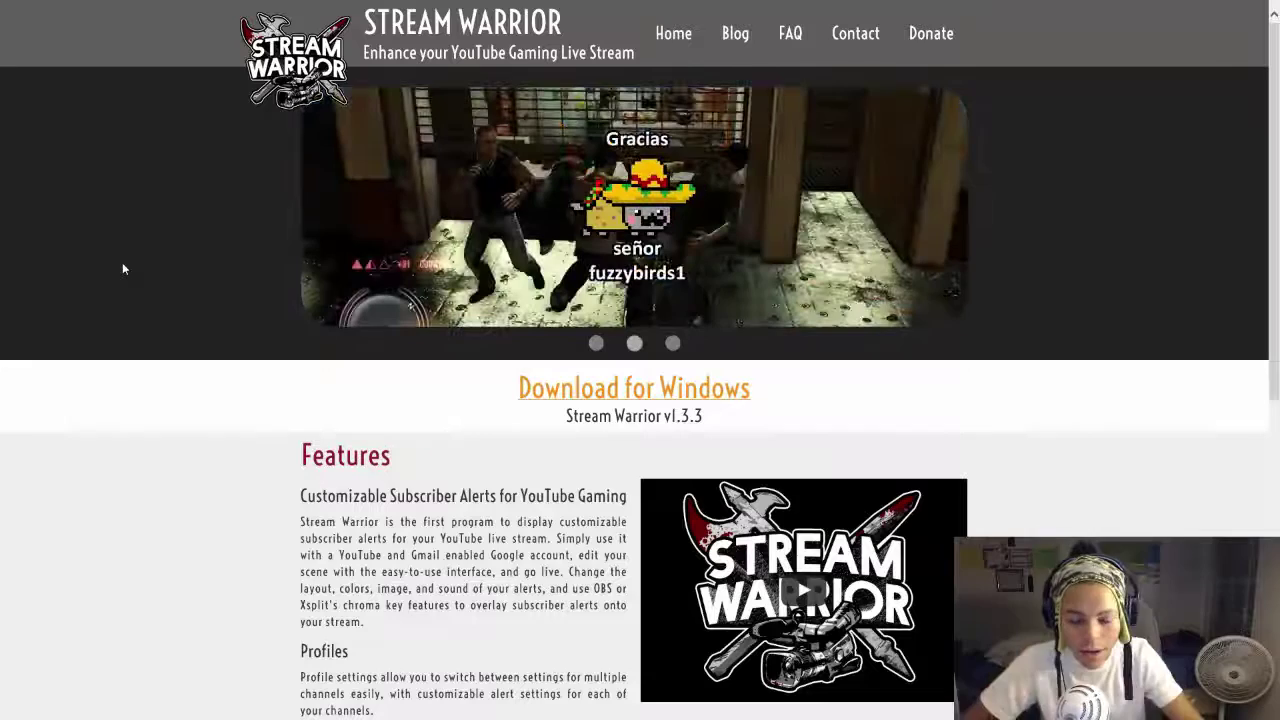
scroll(200, 422, down, 2)
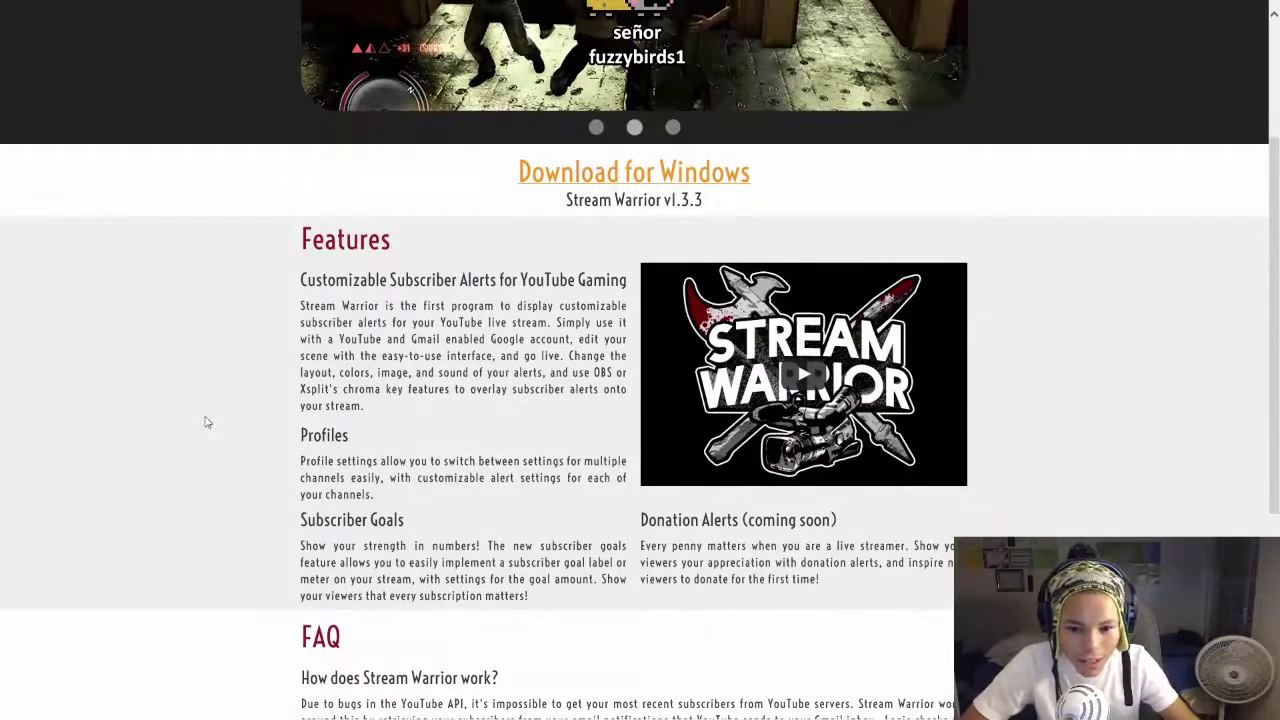
scroll(205, 422, down, 1)
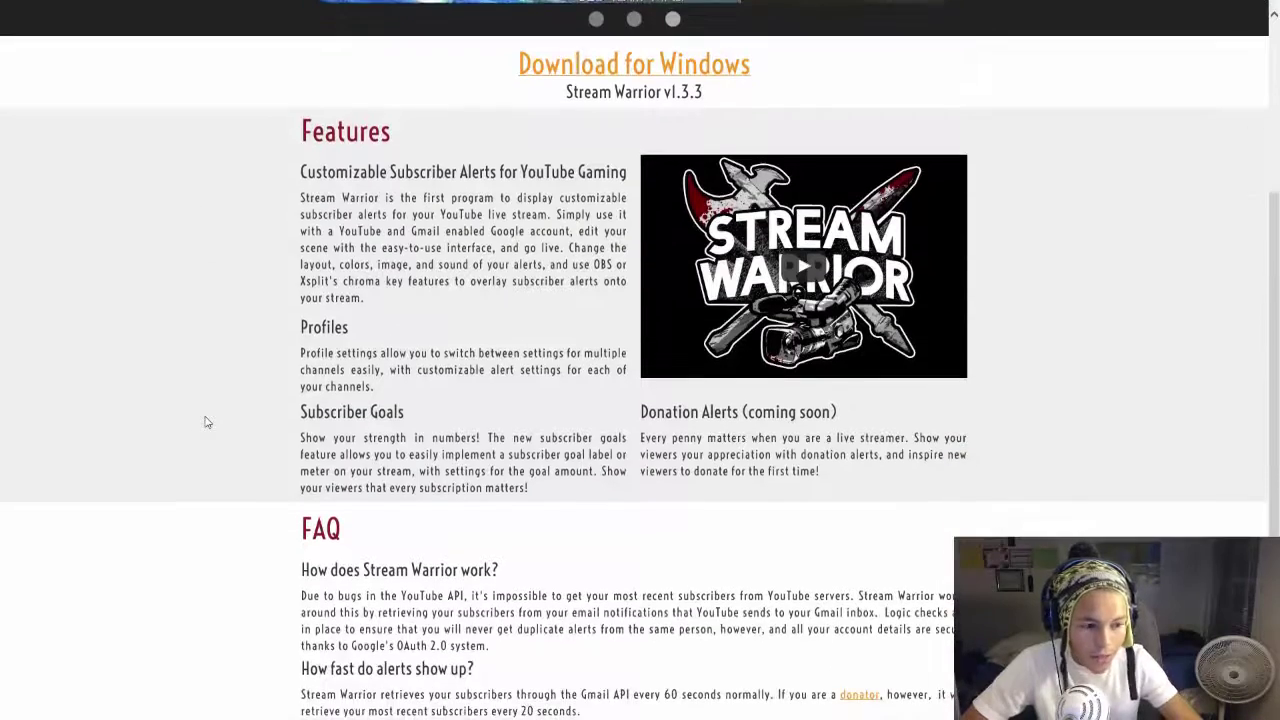
scroll(205, 422, down, 1)
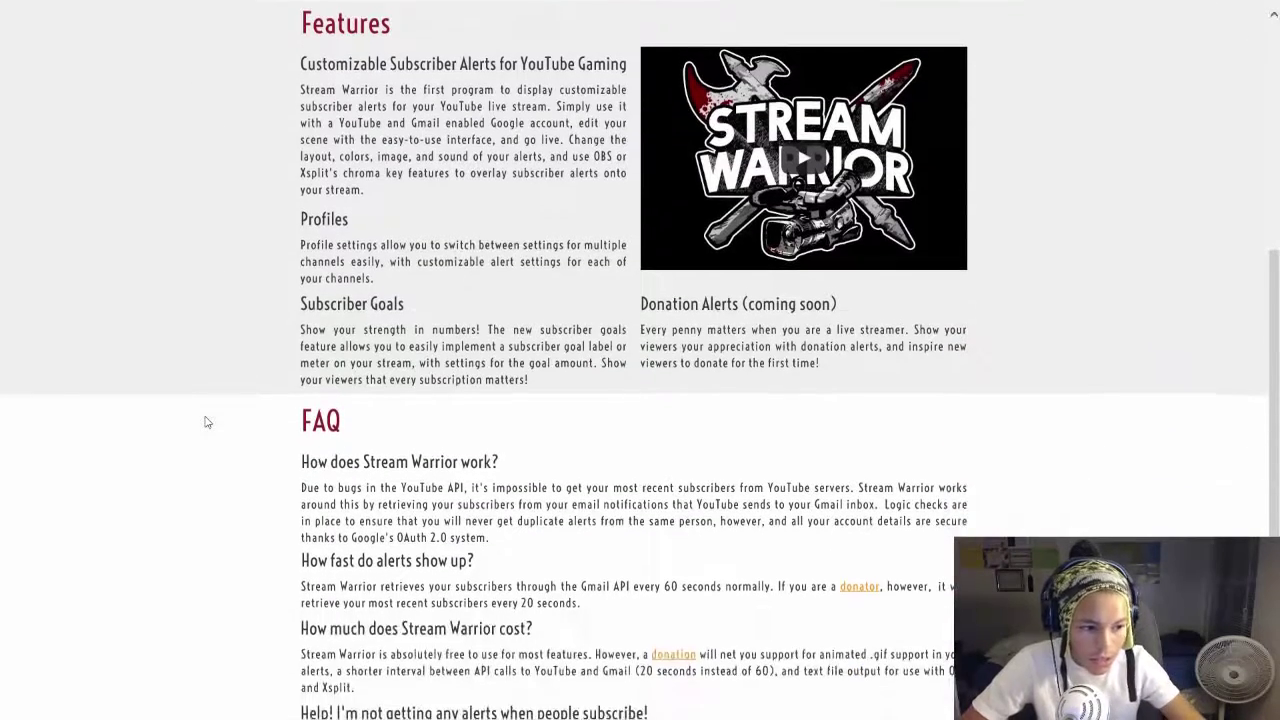
scroll(205, 422, down, 1)
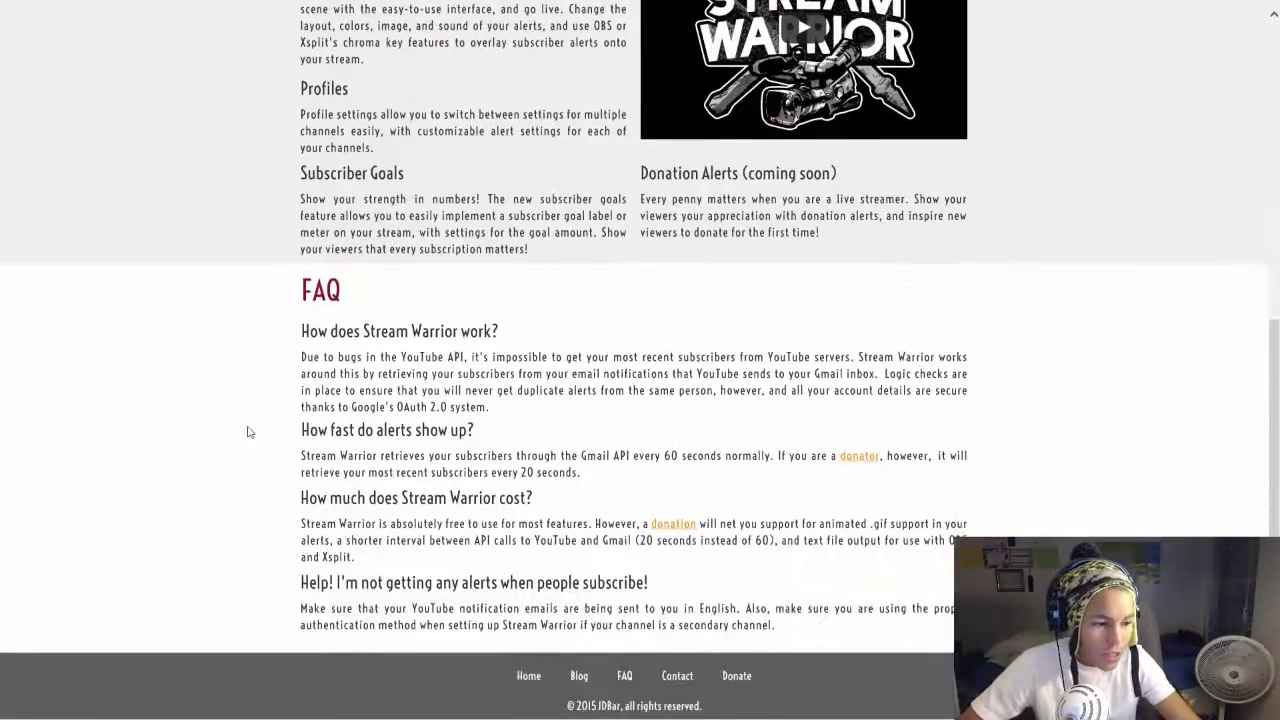
scroll(249, 428, up, 5)
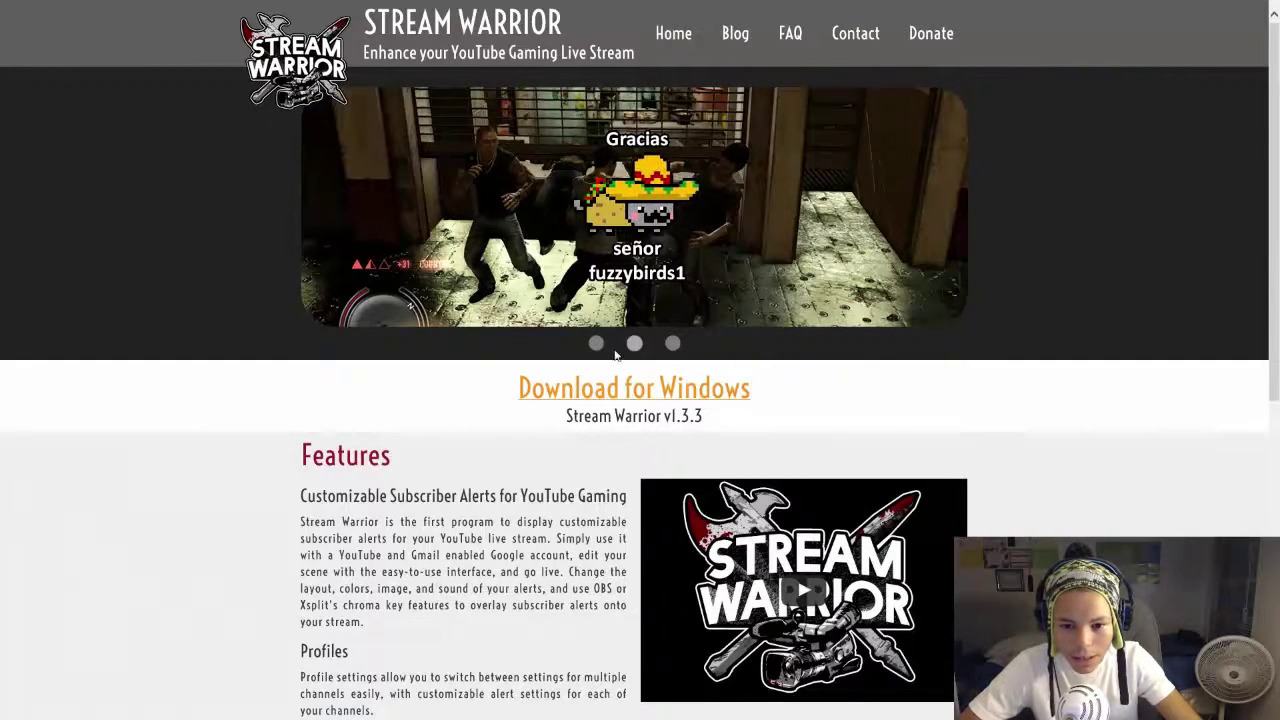
Start the Stream Warrior 1.3.3 Windows download, then cancel the run-or-save prompt
click(624, 387)
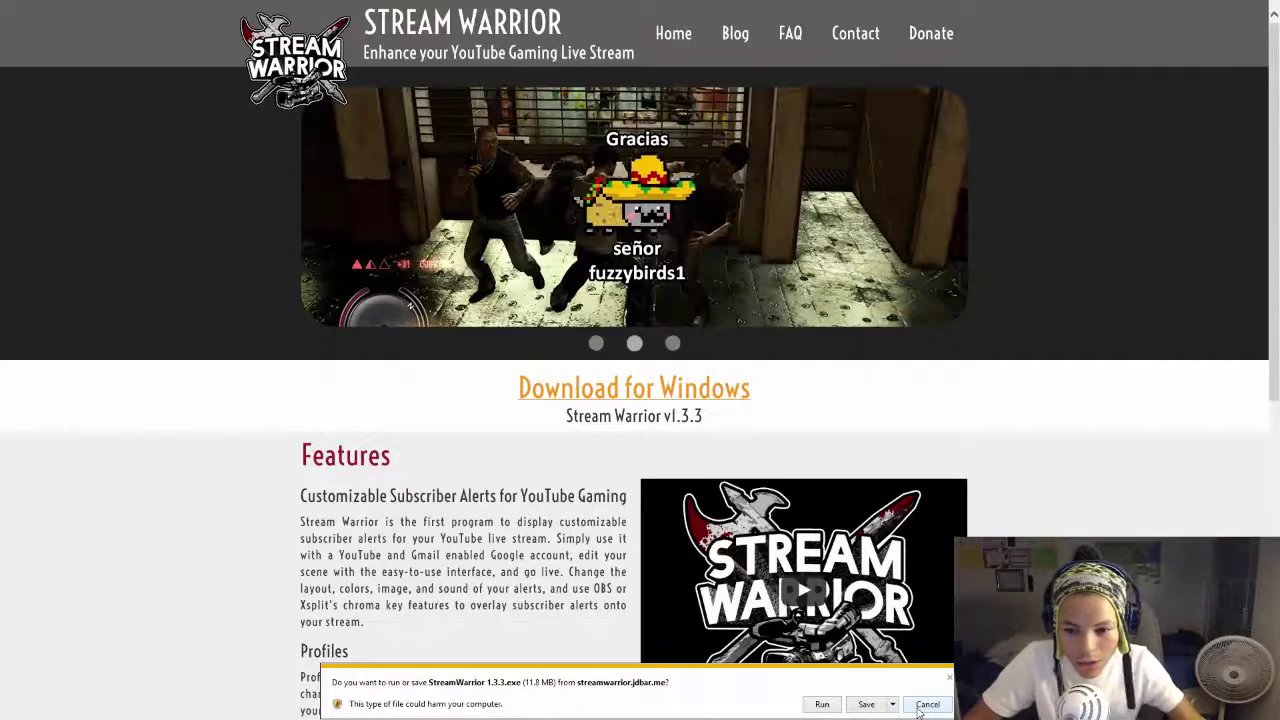
click(927, 704)
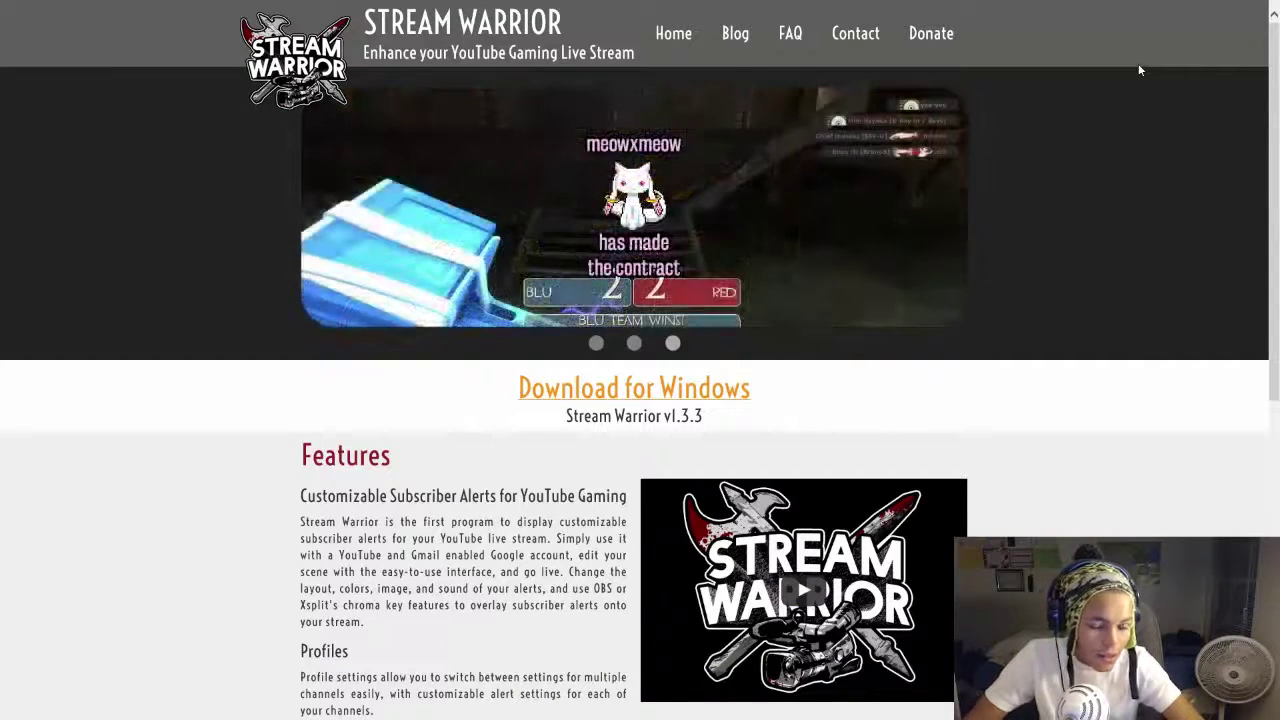
Exit full screen, minimize the browser, and launch Stream Warrior from its desktop shortcut past the donation letter
key(F11)
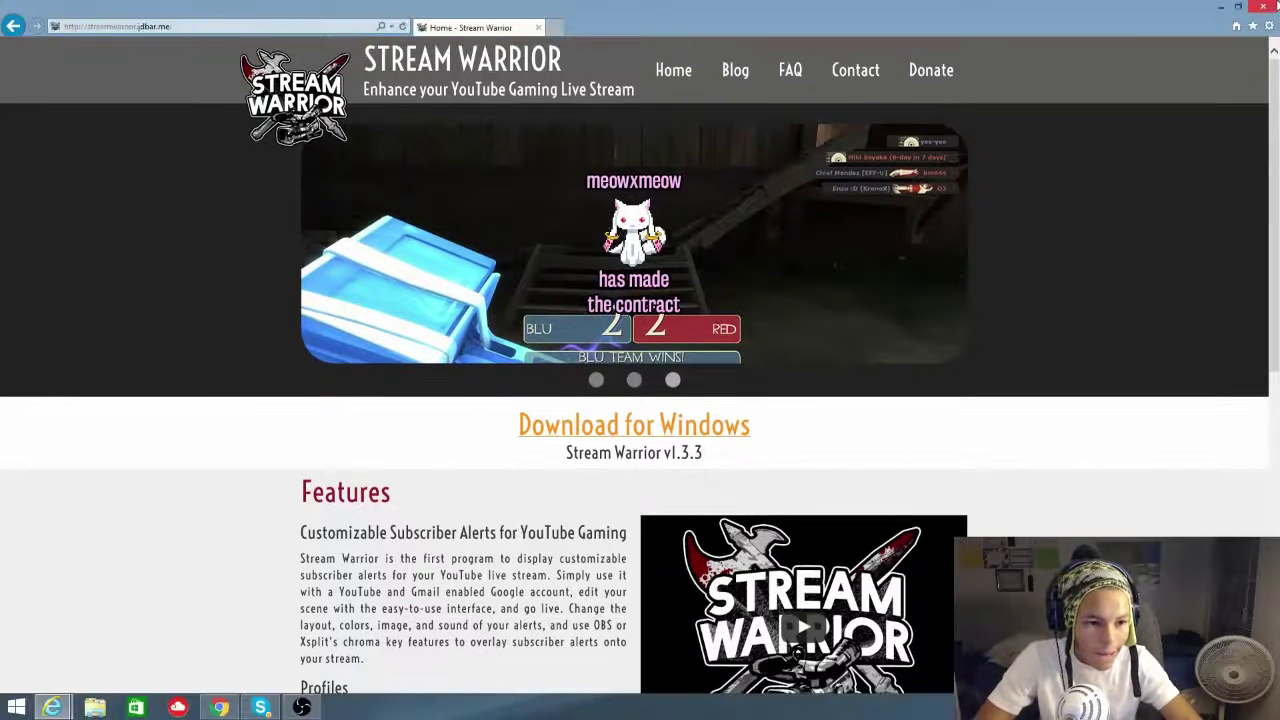
click(1220, 9)
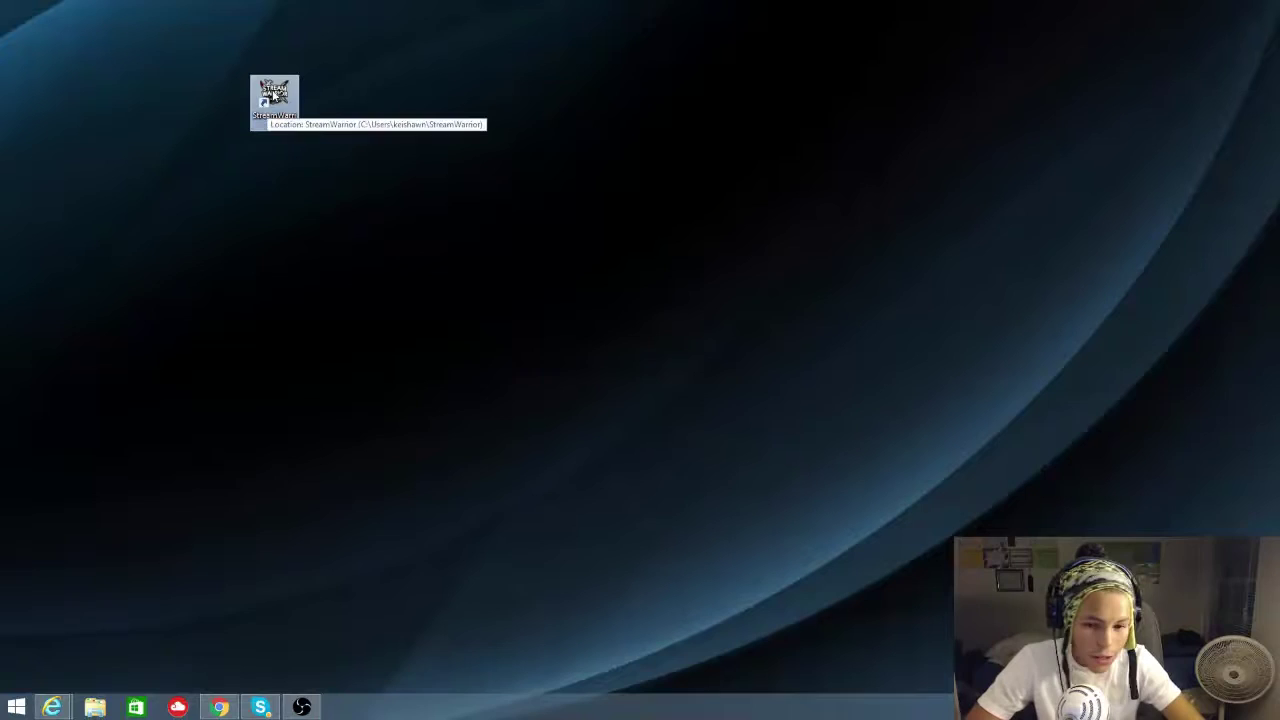
click(274, 95)
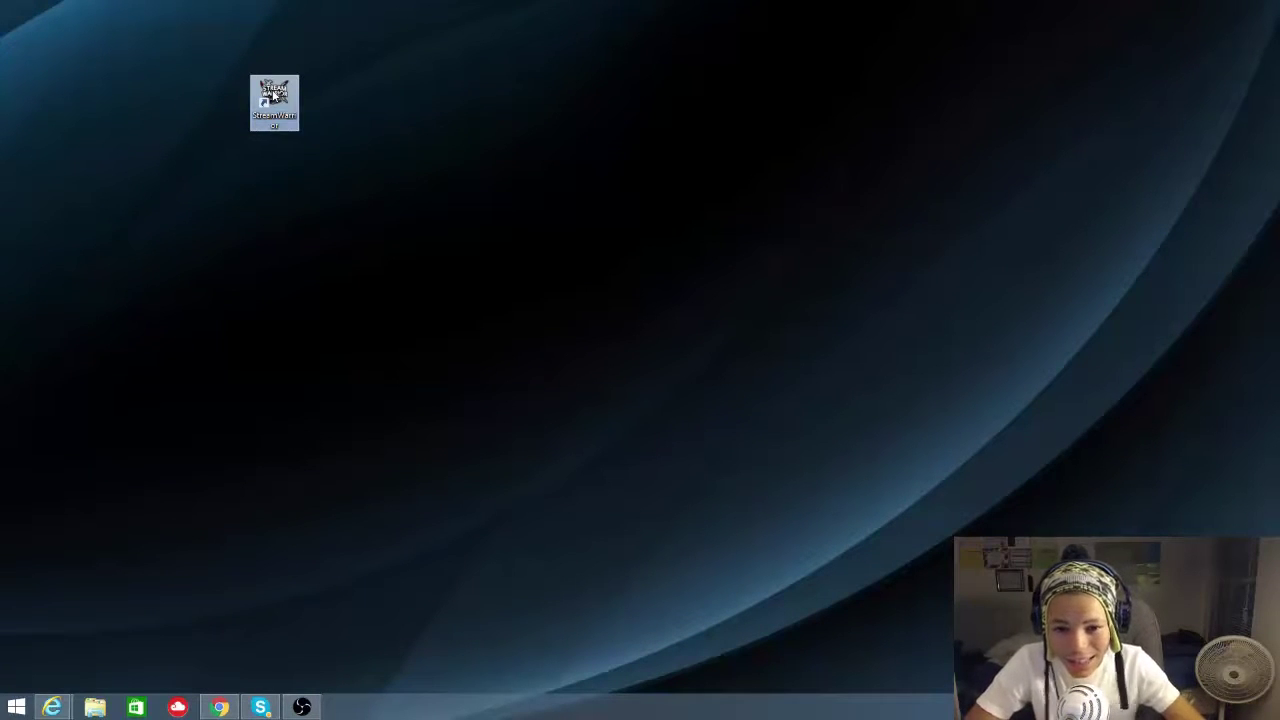
double_click(274, 95)
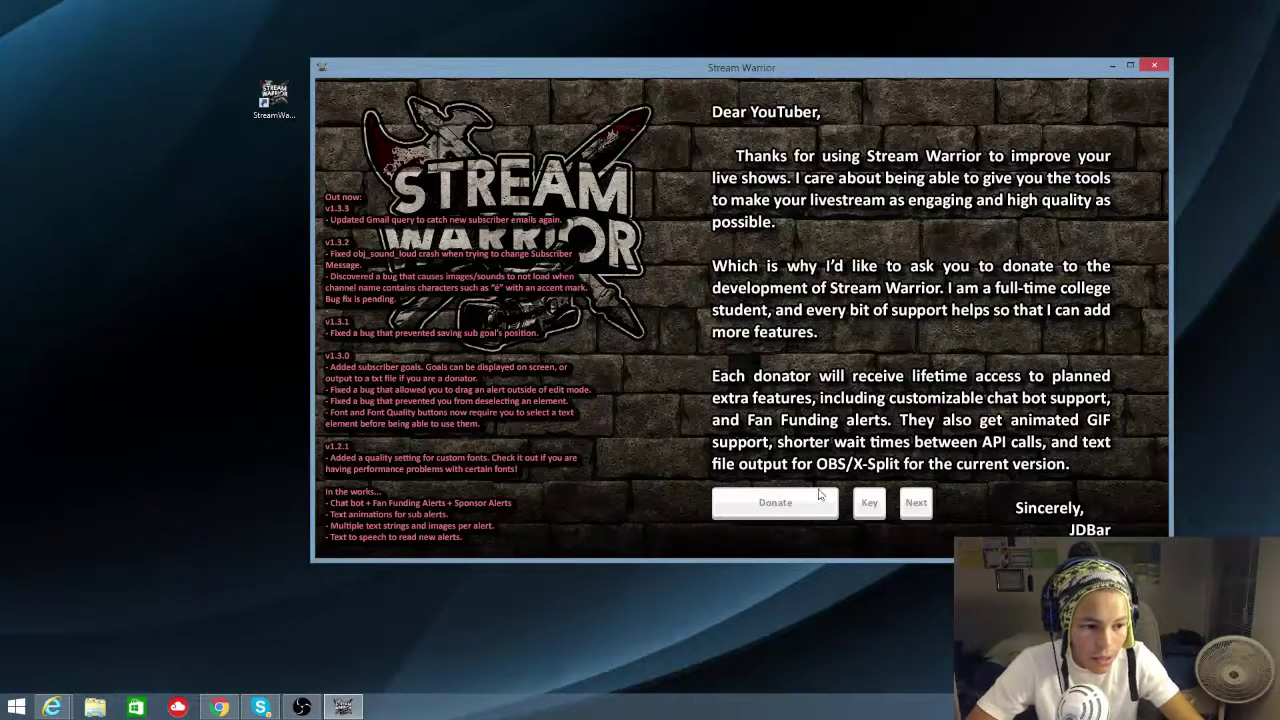
click(916, 504)
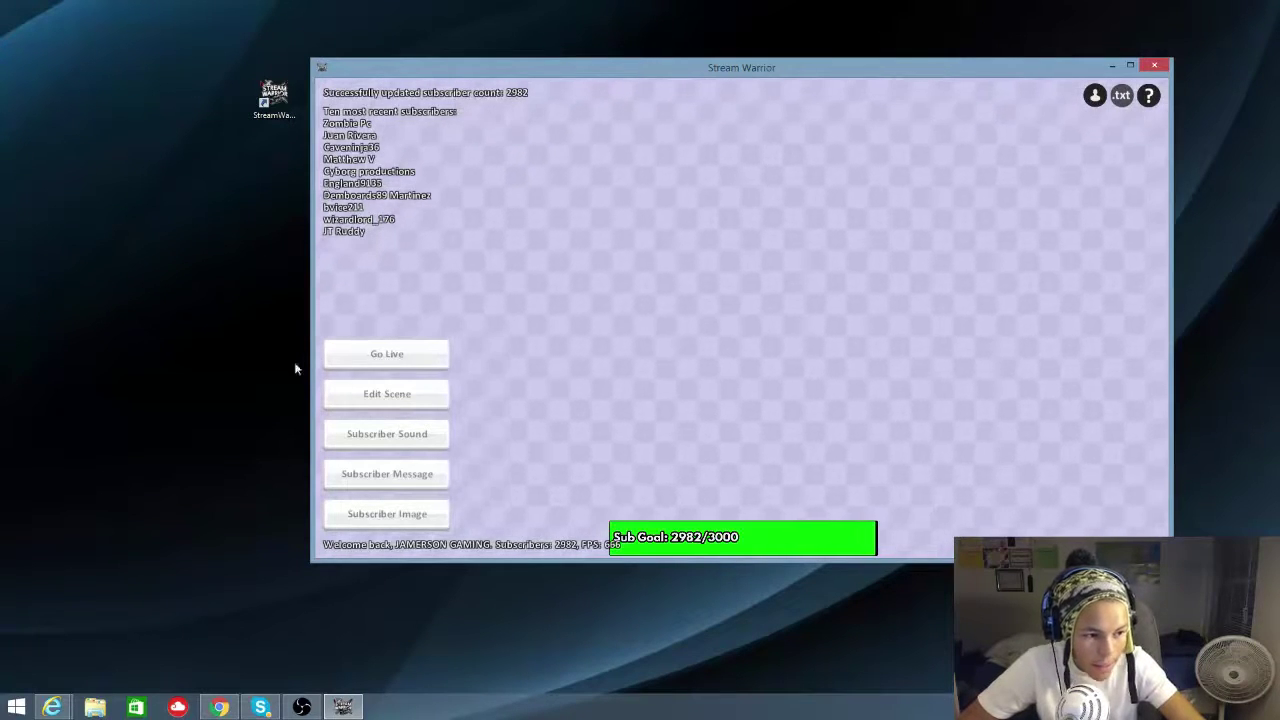
Enter Edit Scene, opening and closing the Subscriber Sound and Subscriber Message prompts without changes
click(392, 394)
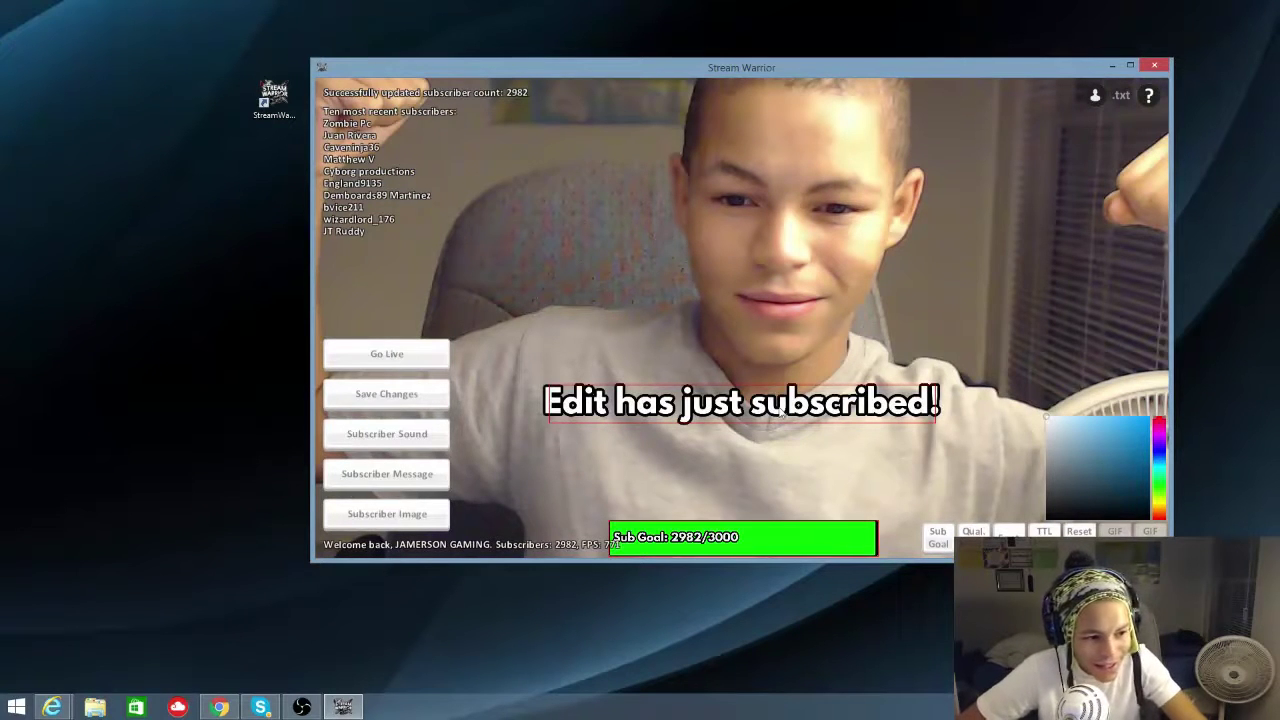
click(384, 434)
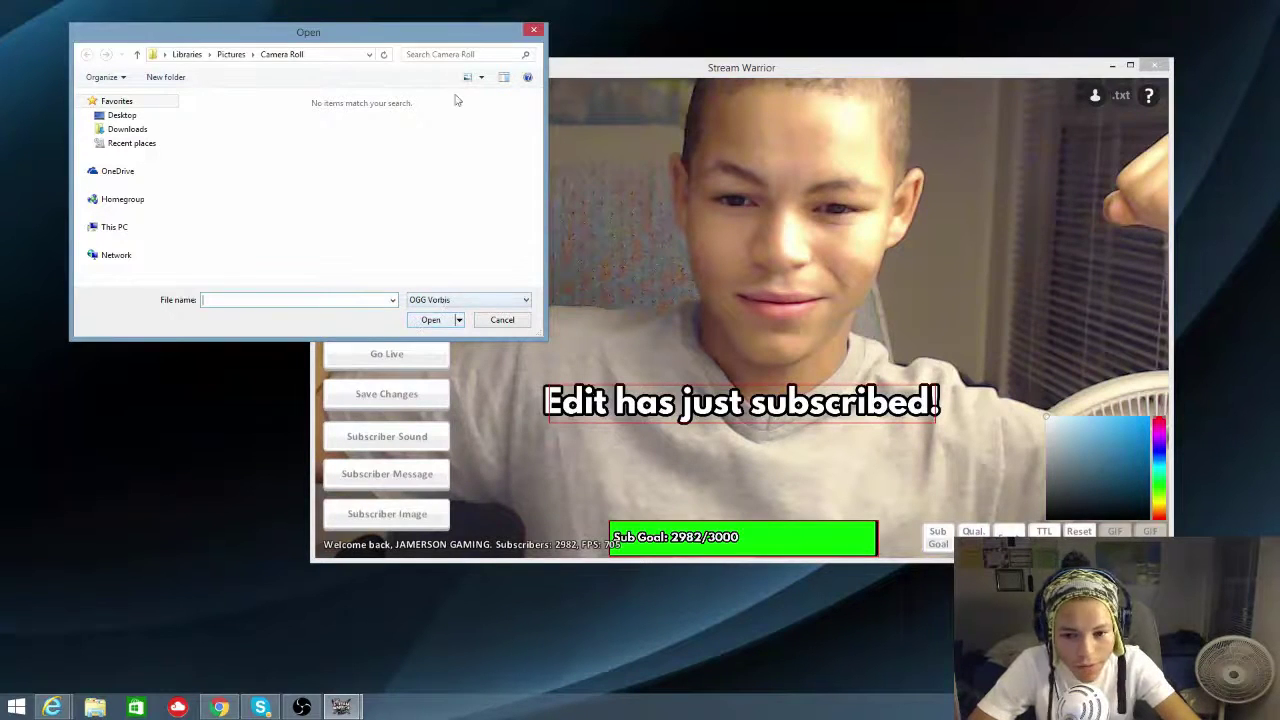
click(536, 30)
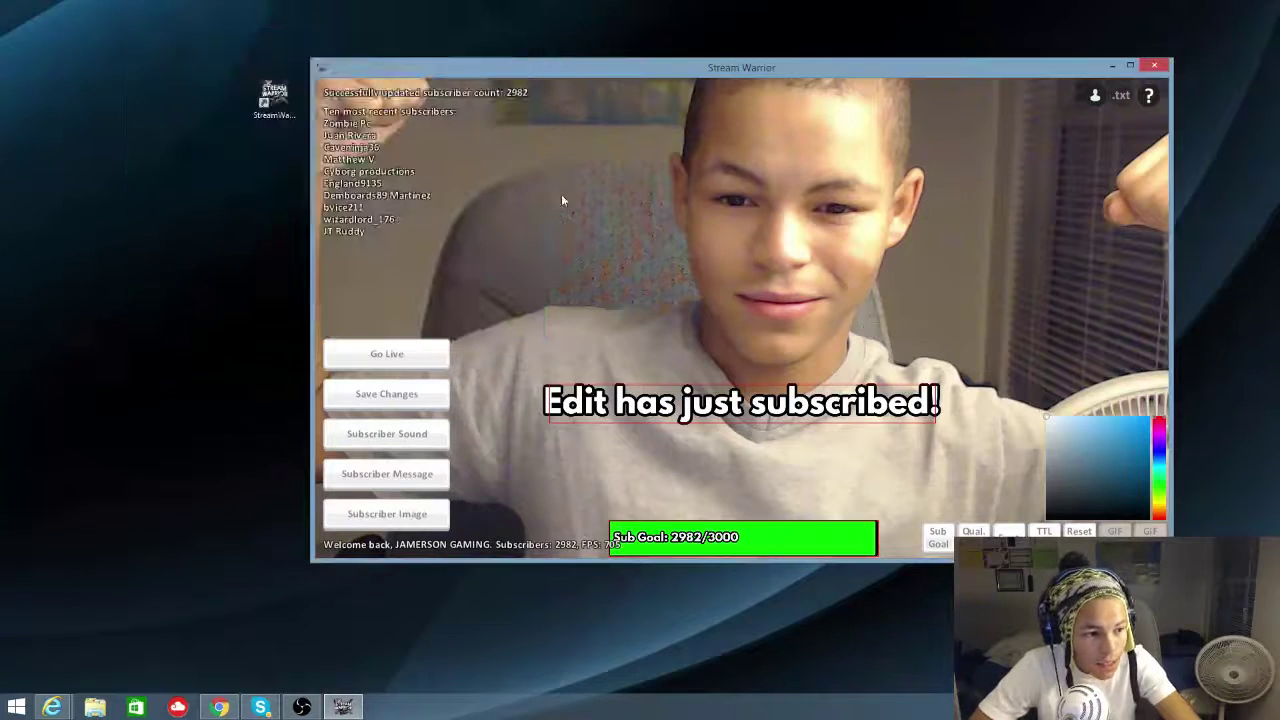
click(407, 482)
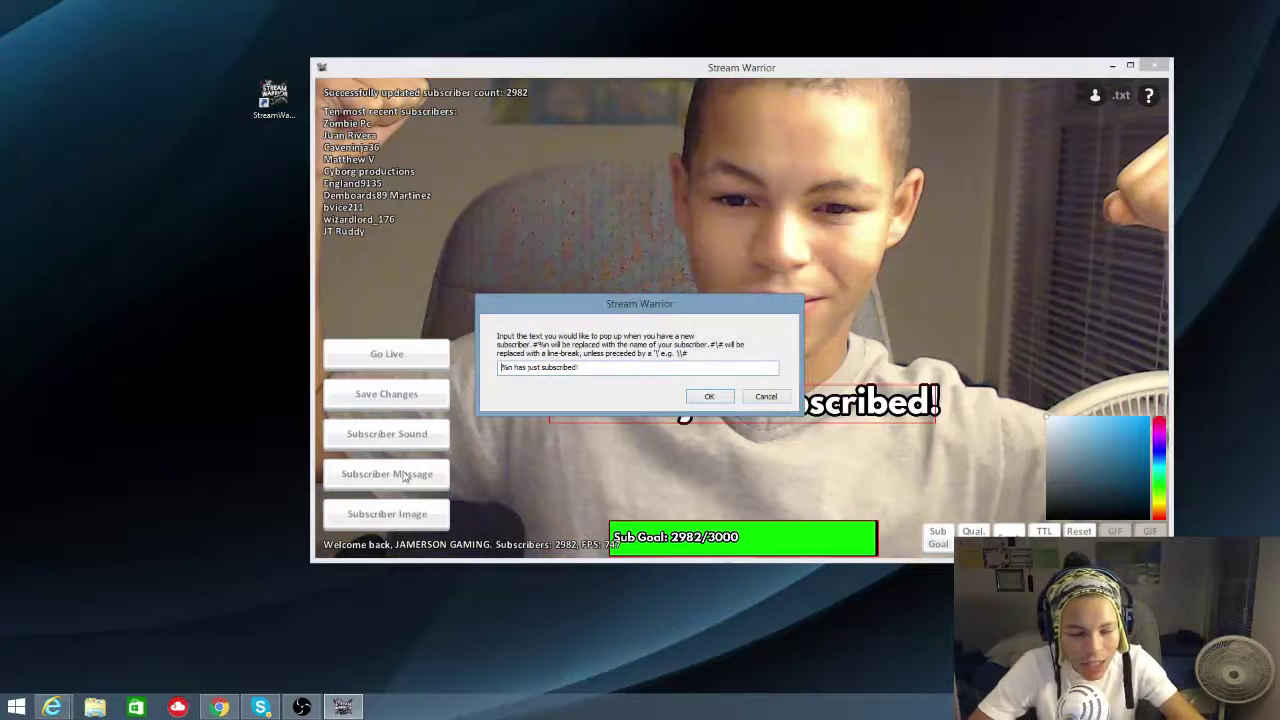
click(784, 398)
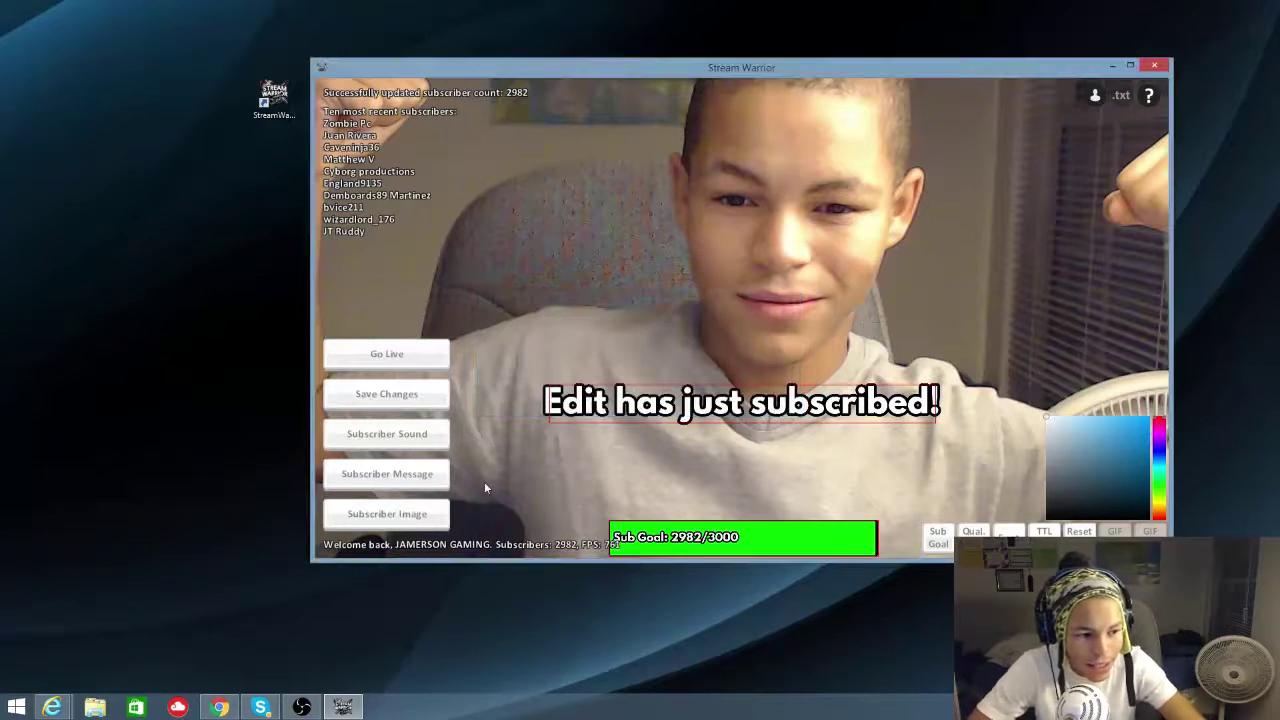
Close the Subscriber Image picker unchanged, drag the window top-left, and hide the Sub Goal bar
click(397, 527)
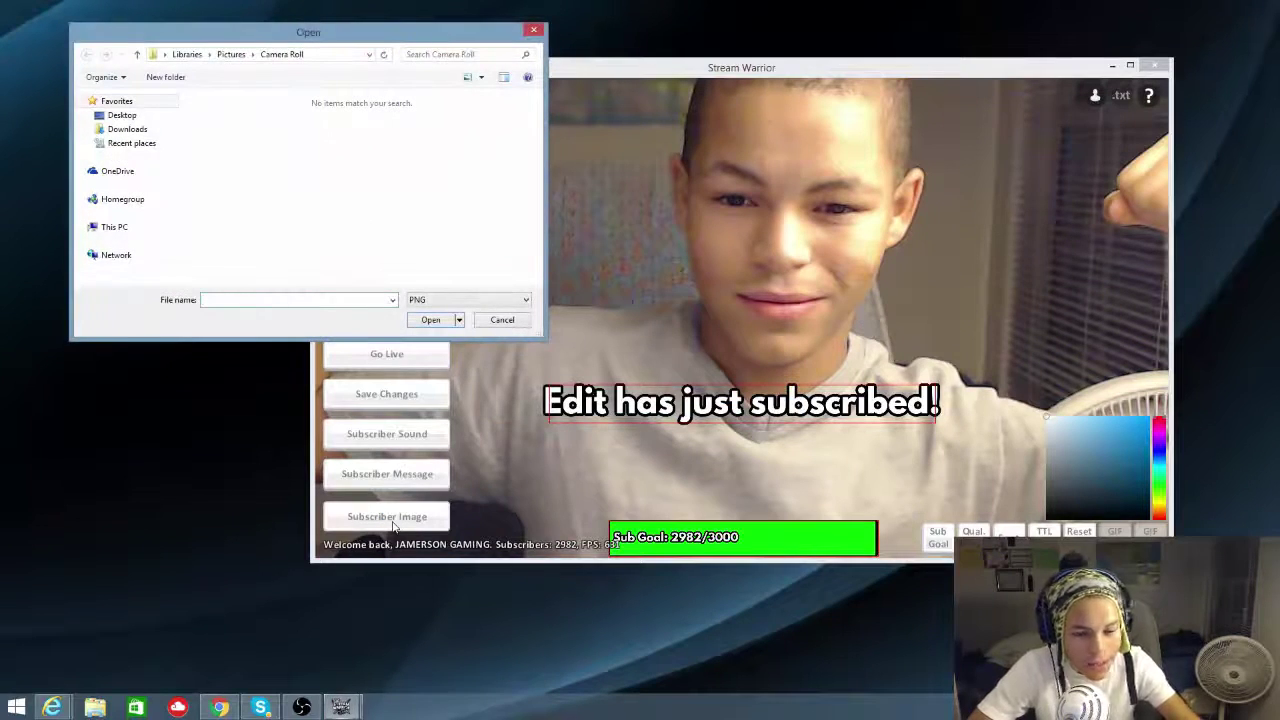
click(532, 30)
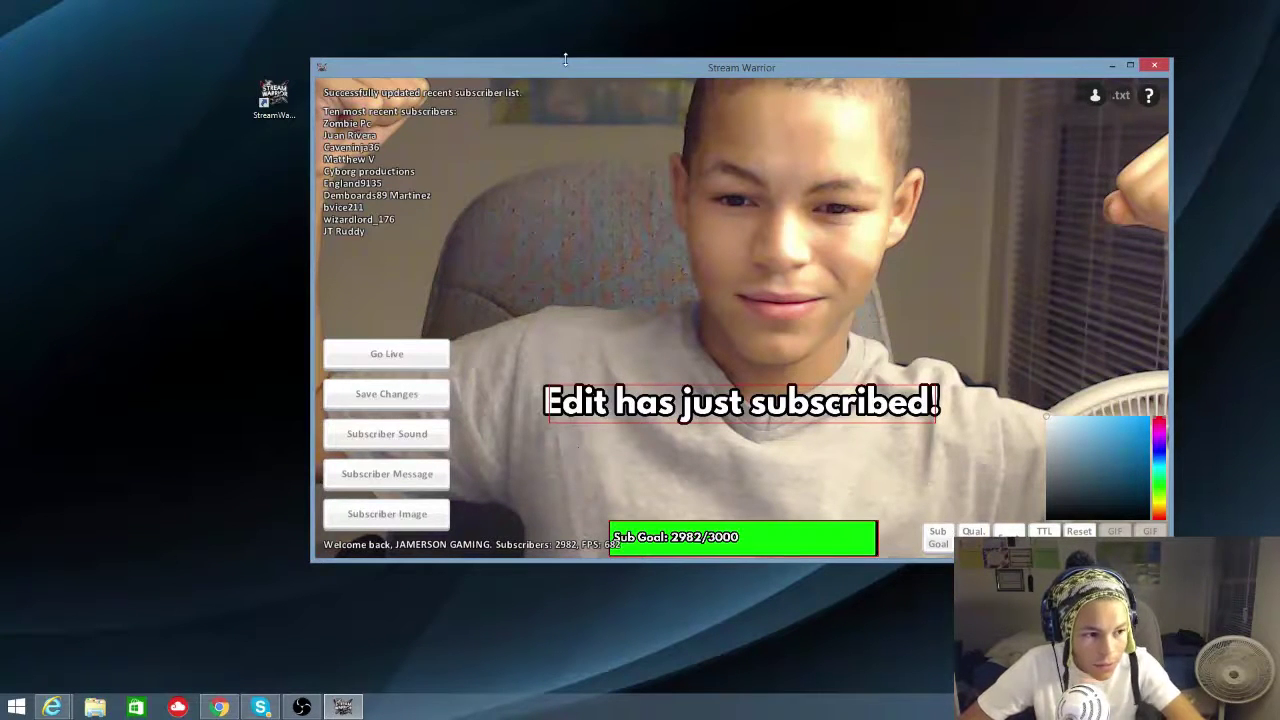
drag(570, 77, 306, 55)
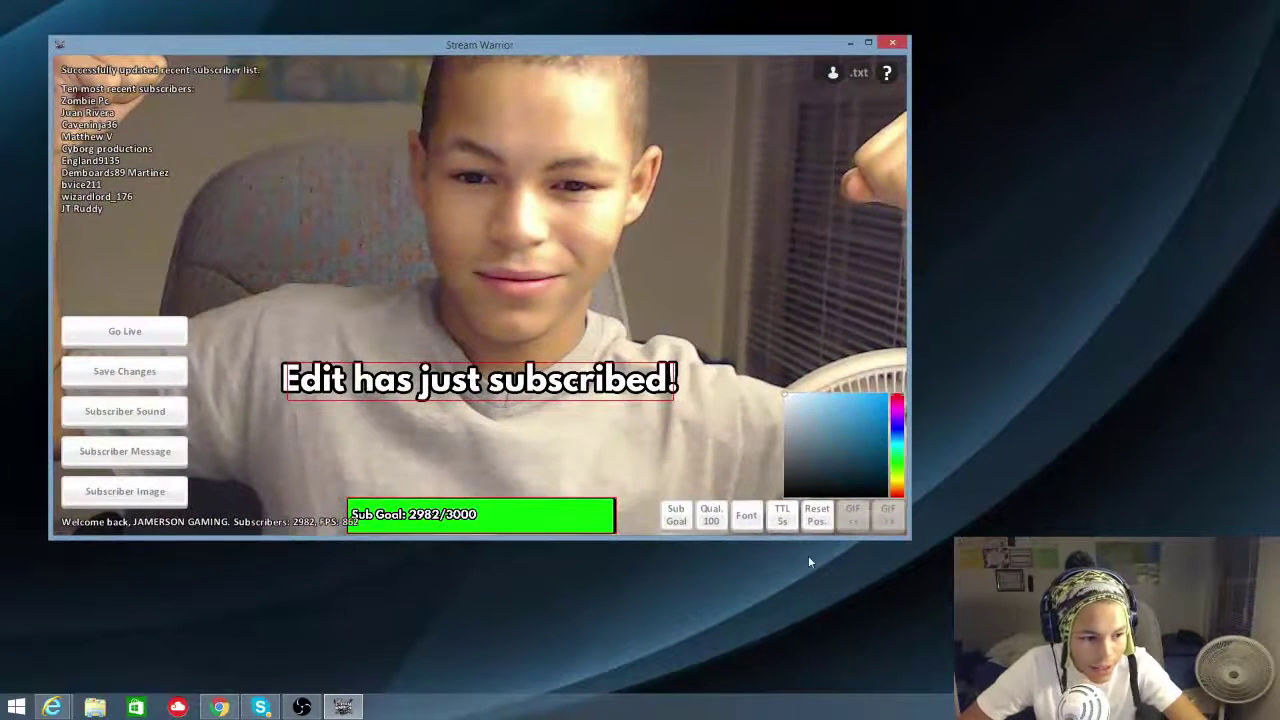
click(673, 514)
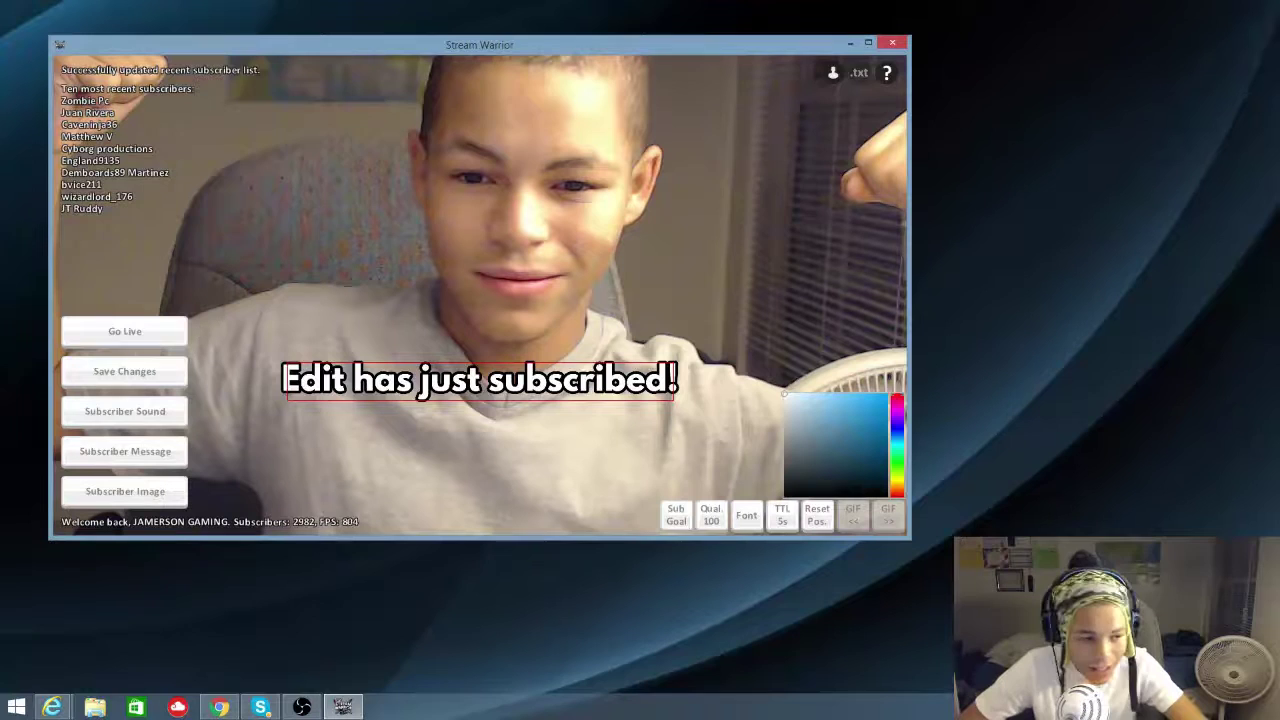
Save the scene changes, switch to Live mode, and confirm the Live mode notice
click(137, 371)
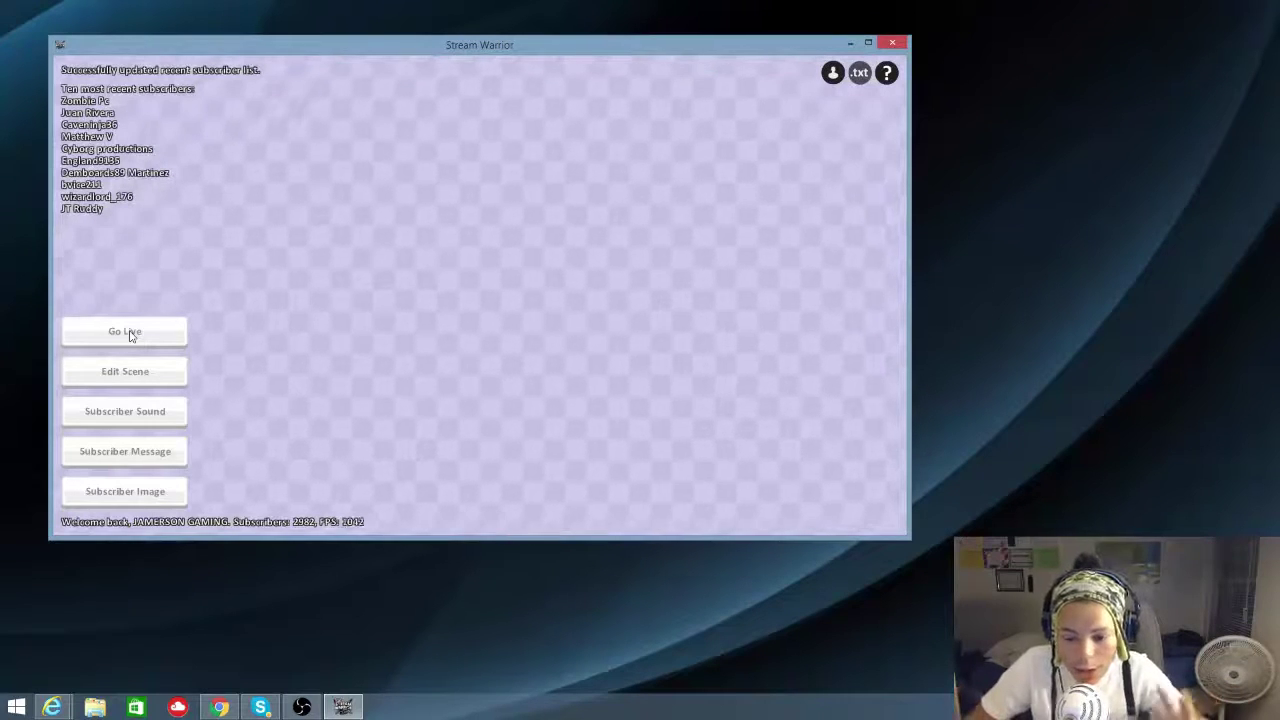
click(128, 334)
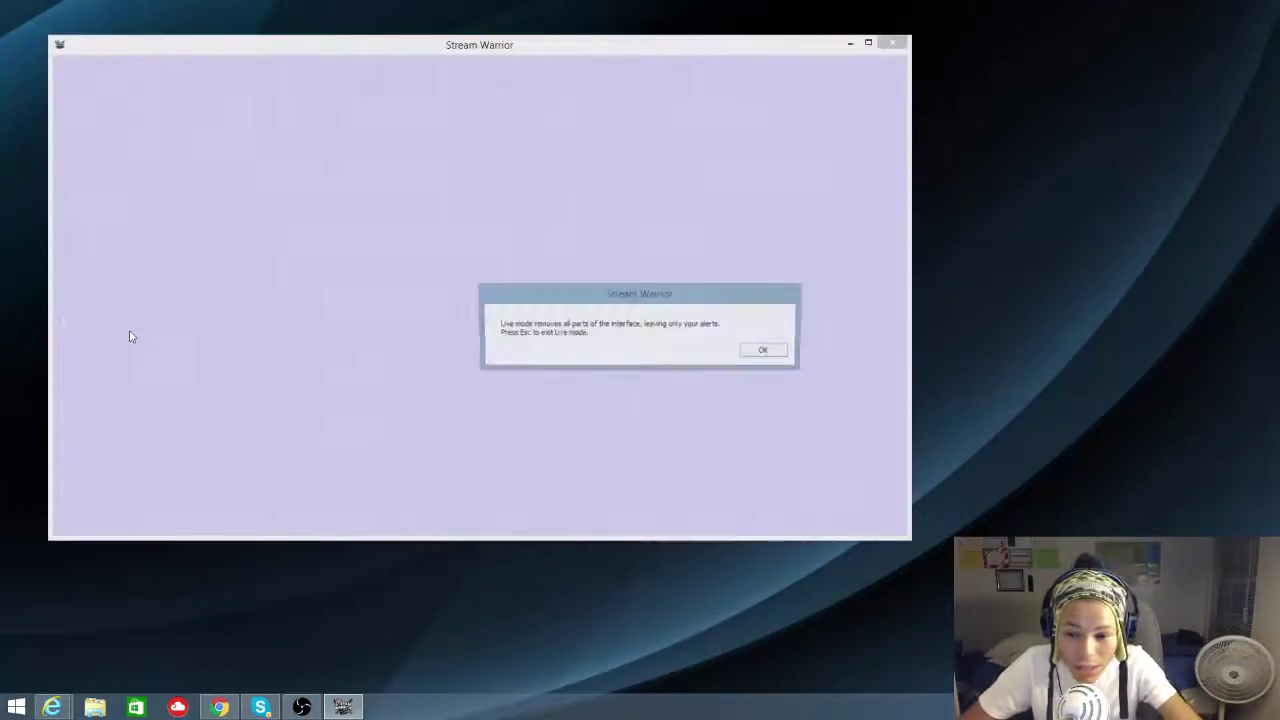
click(748, 353)
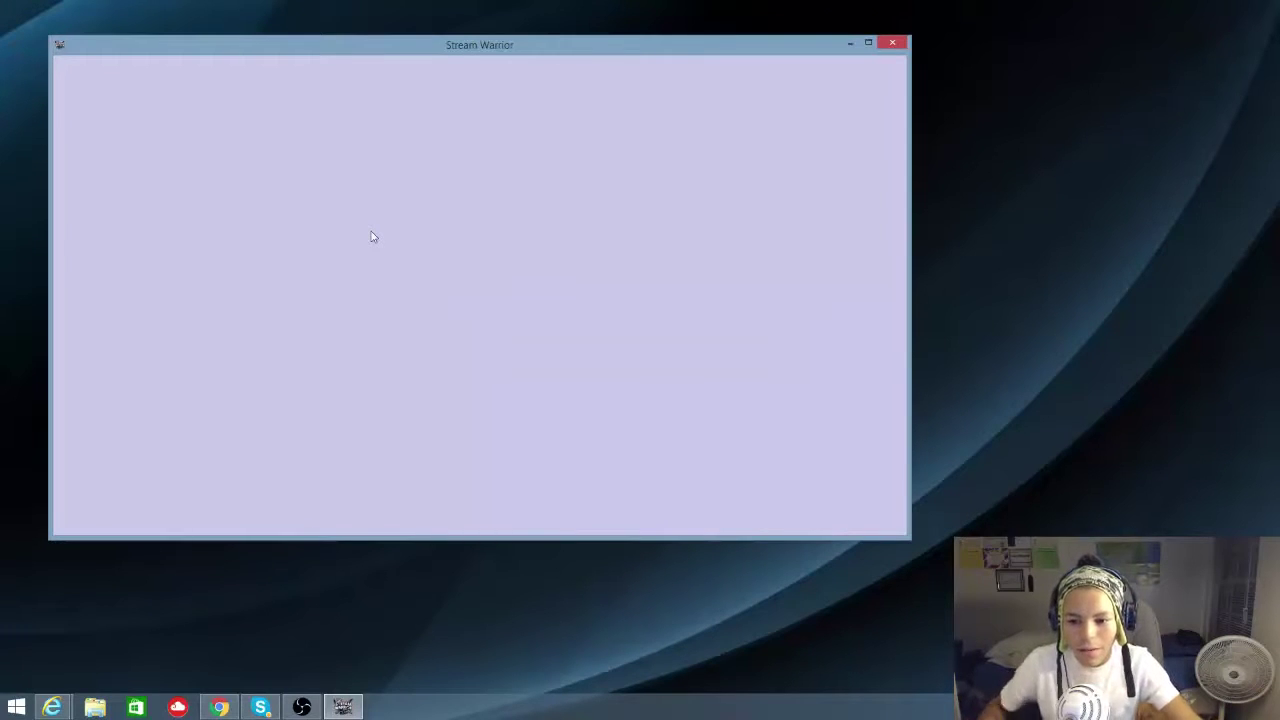